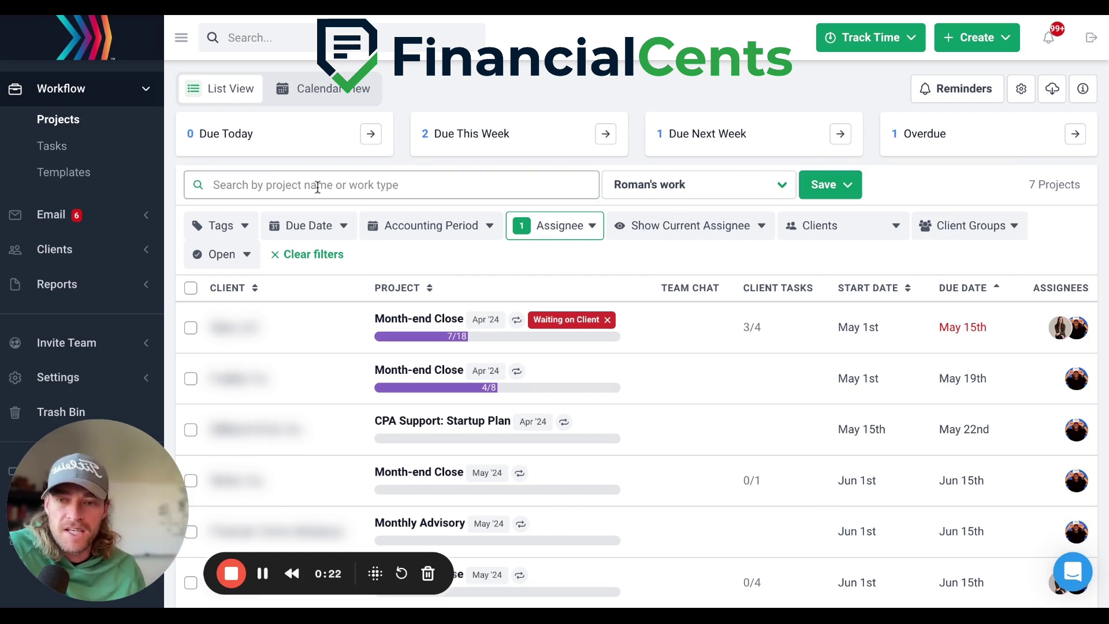
# - Look through the assignee-filtered list of open projects, examining their progress, client tasks, start dates and due dates
pyautogui.scroll(-1, 364, 225)
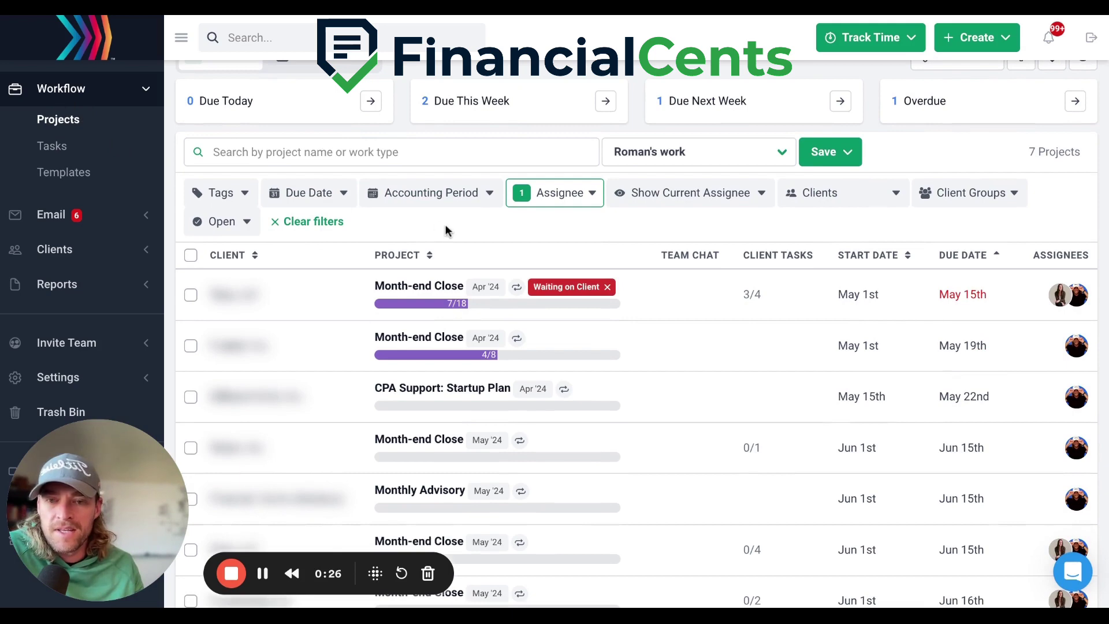
pyautogui.scroll(1, 454, 228)
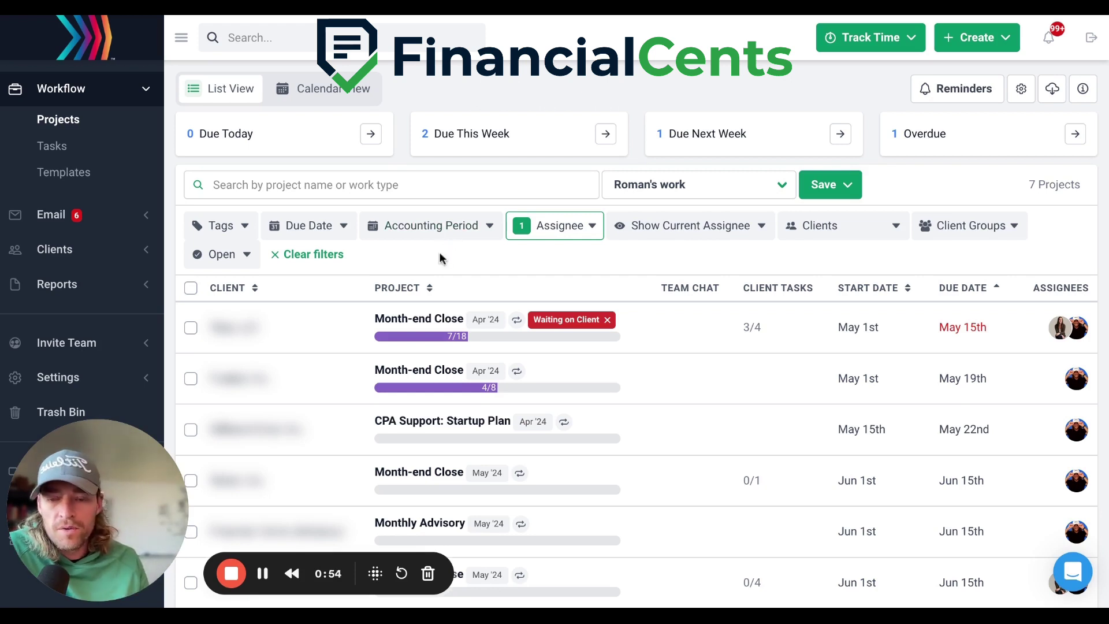
pyautogui.scroll(-1, 439, 251)
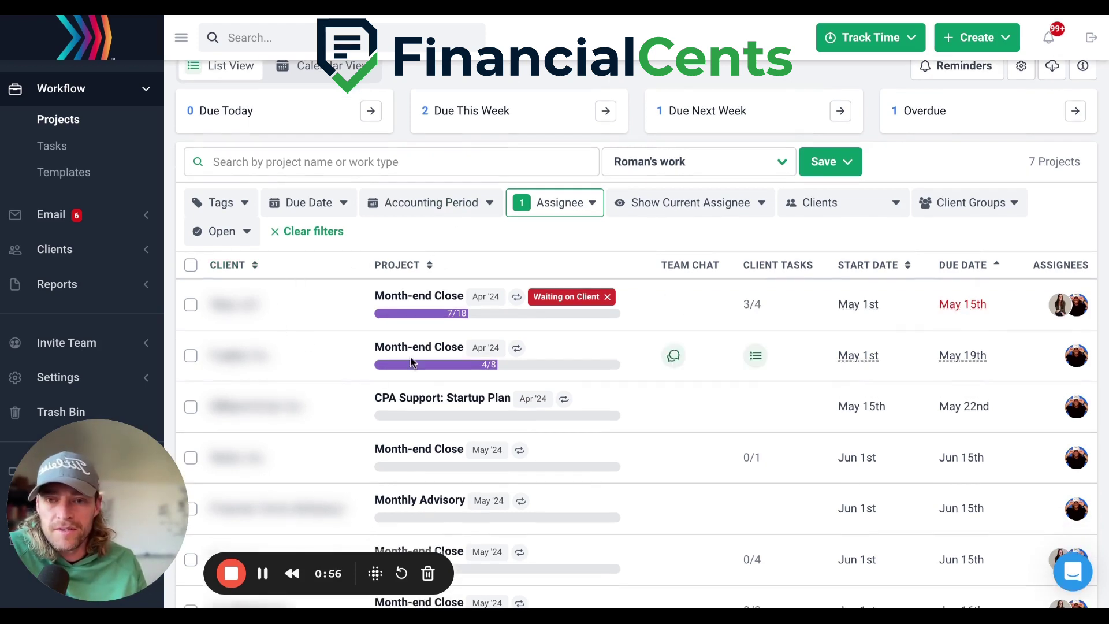
pyautogui.scroll(-2, 470, 328)
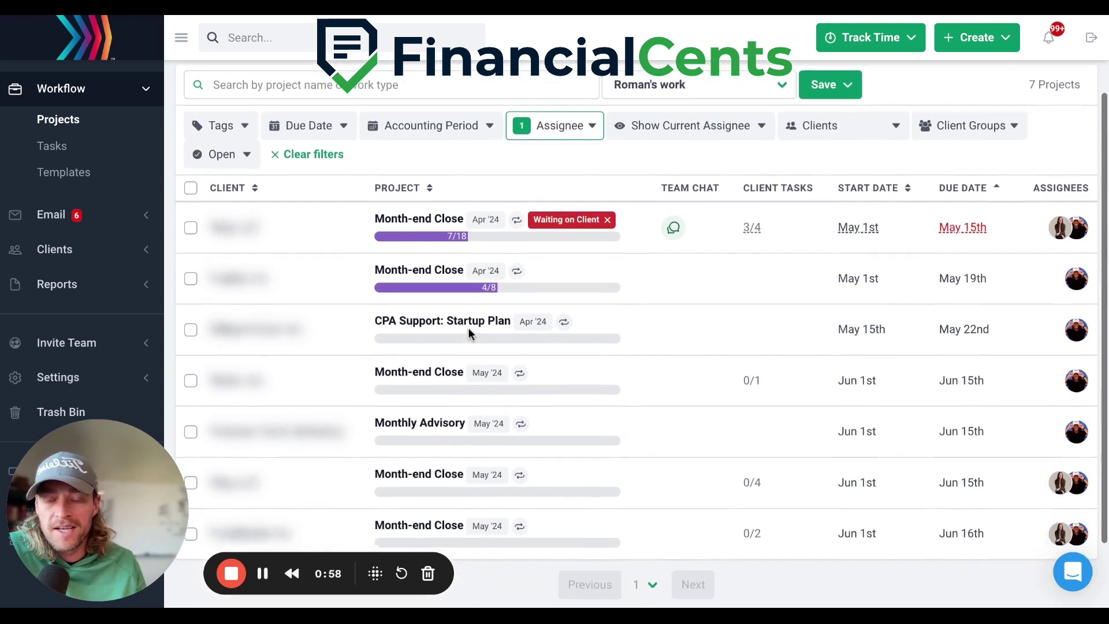
pyautogui.scroll(2, 470, 334)
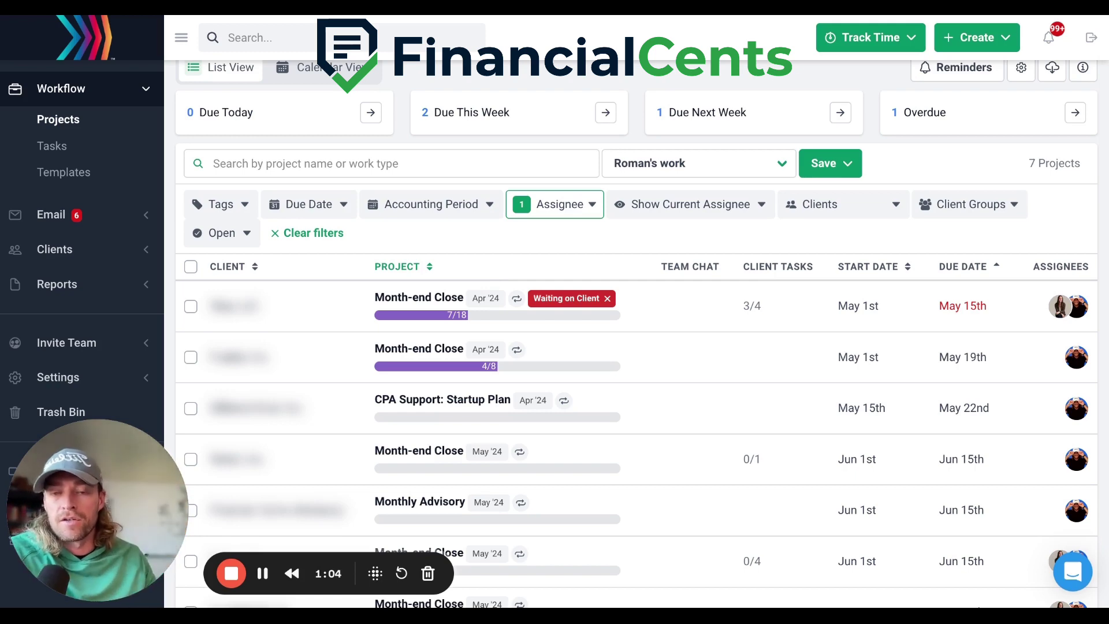
pyautogui.scroll(-1, 405, 288)
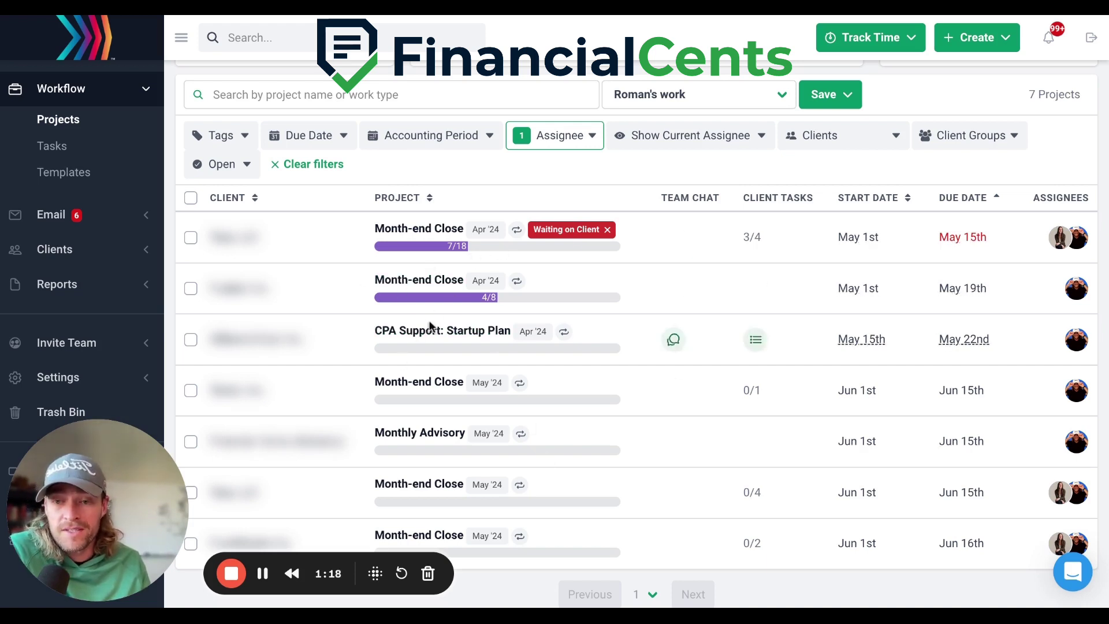
pyautogui.scroll(1, 324, 296)
pyautogui.scroll(-1, 324, 296)
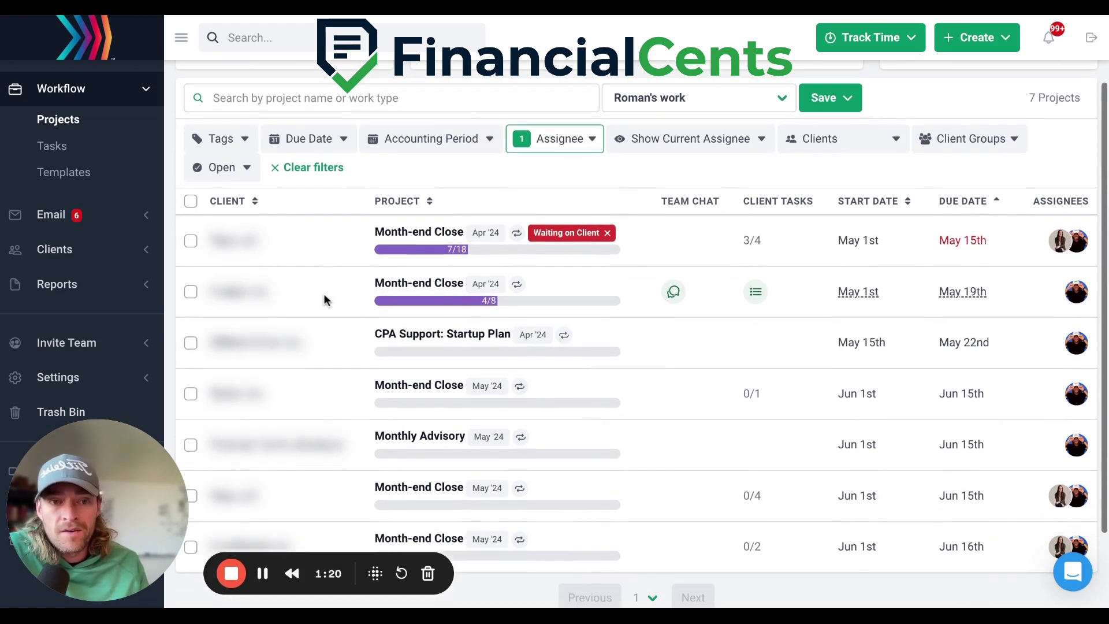
pyautogui.scroll(1, 324, 294)
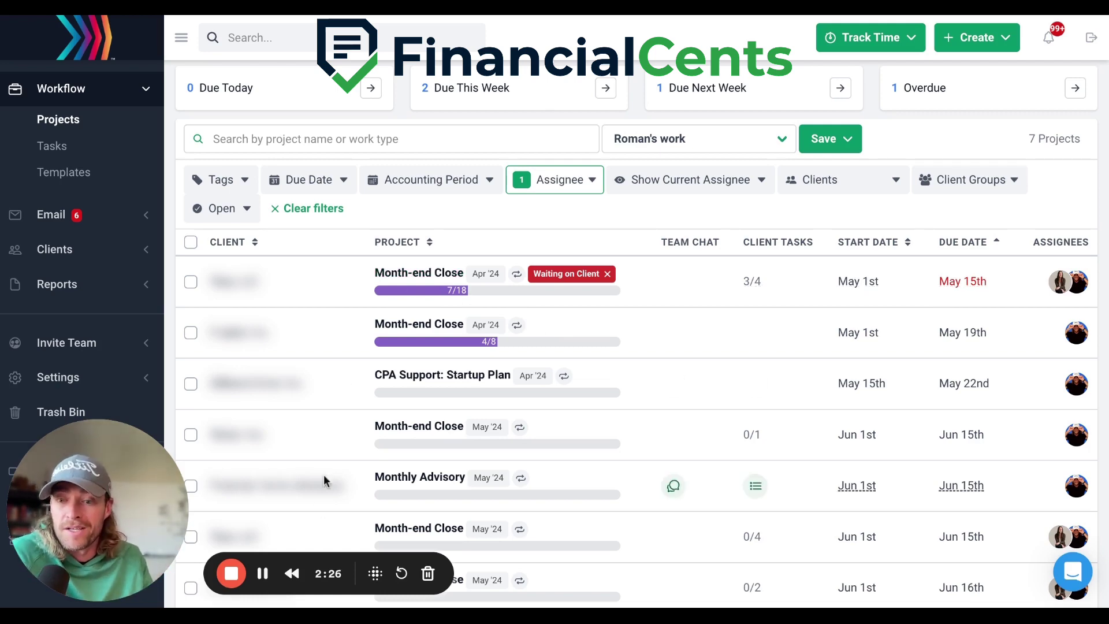
# - Open the Apr '24 Month-end Close project tagged Waiting on Client and go through its task checklist
pyautogui.click(268, 580)
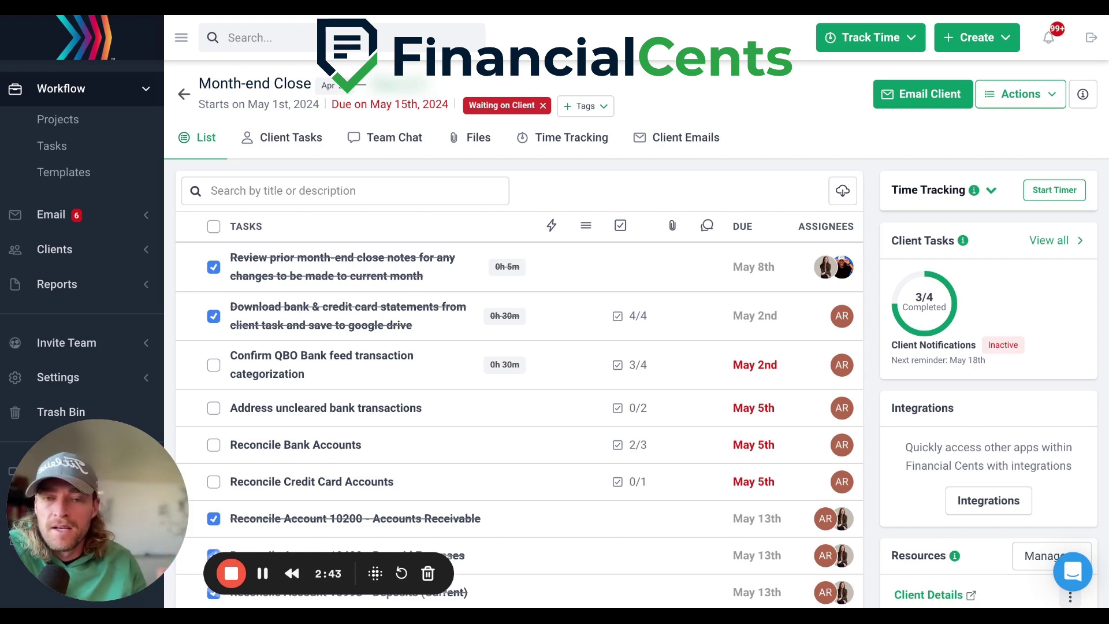
pyautogui.scroll(-1, 609, 331)
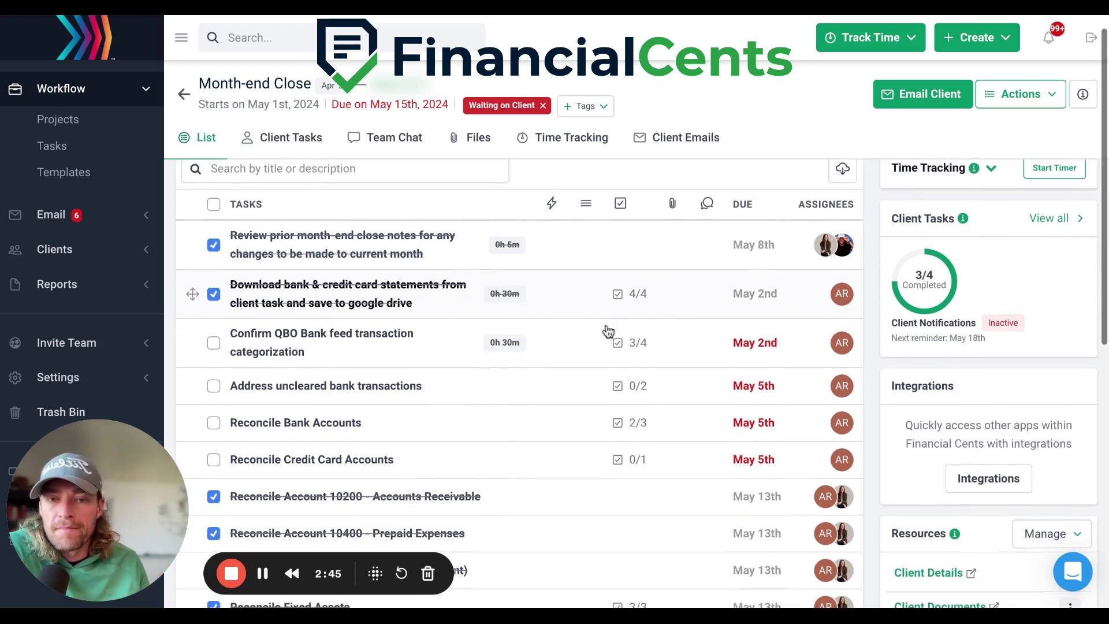
pyautogui.scroll(1, 609, 332)
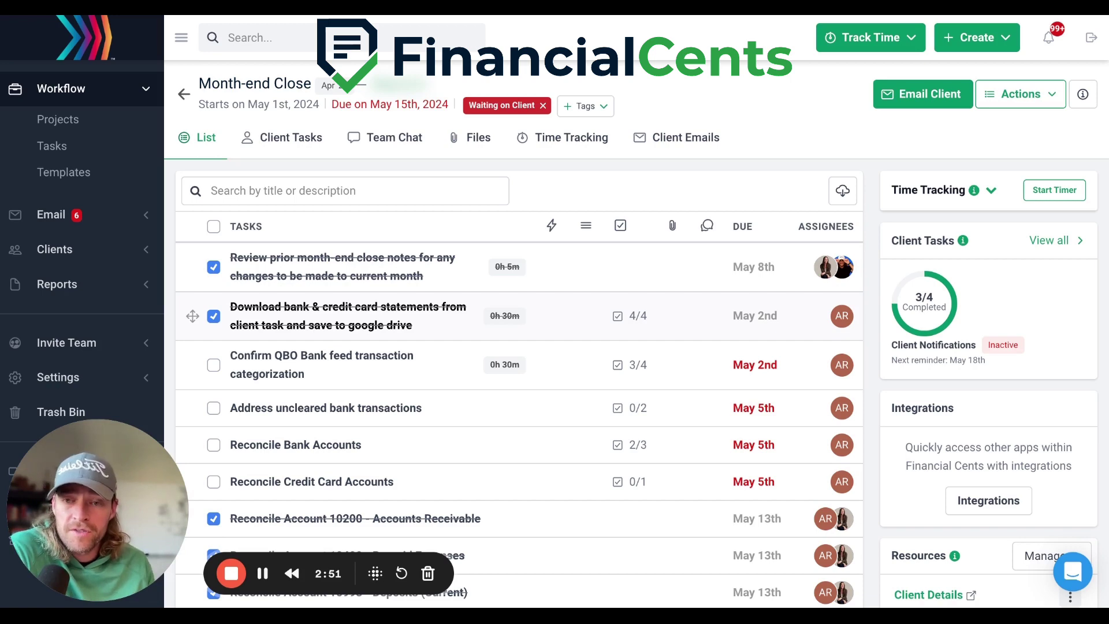
pyautogui.scroll(-1, 192, 323)
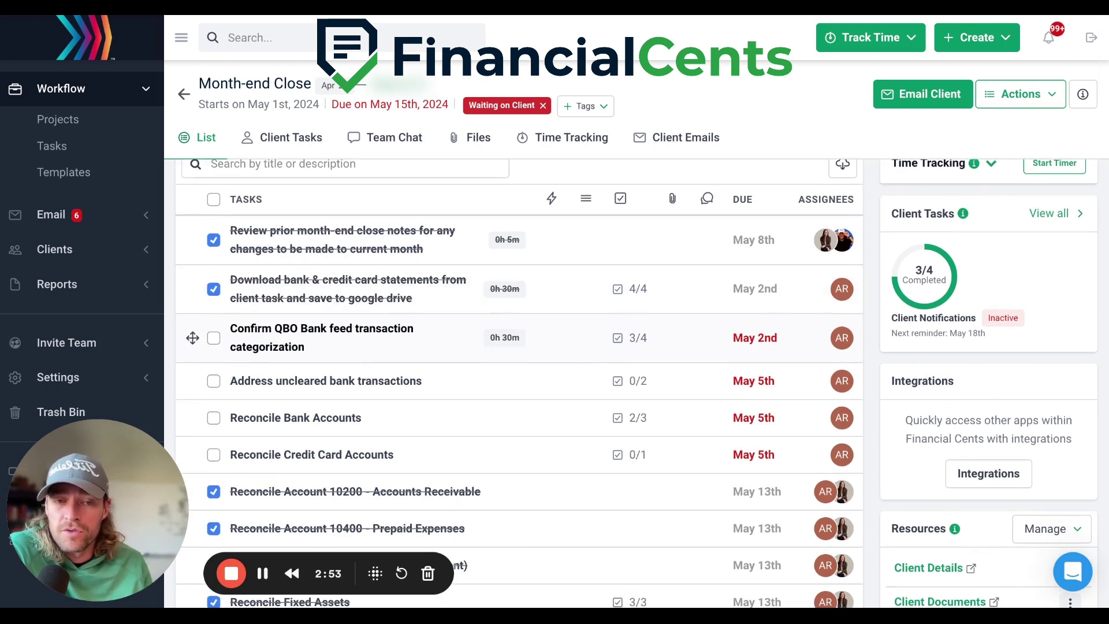
pyautogui.scroll(-5, 192, 338)
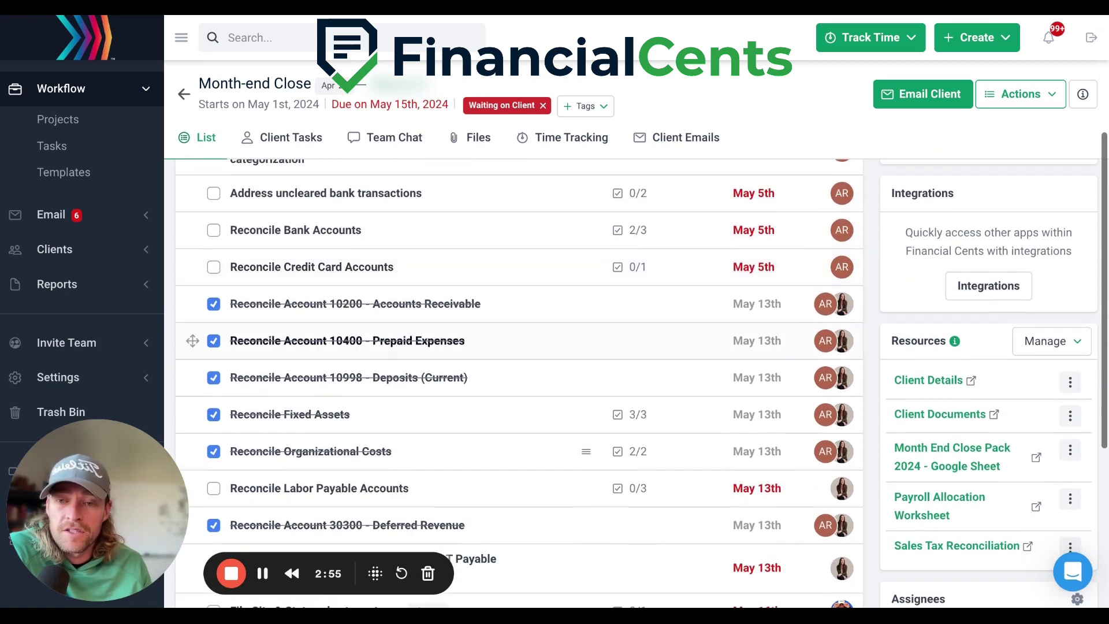
pyautogui.scroll(-4, 192, 340)
pyautogui.scroll(2, 192, 340)
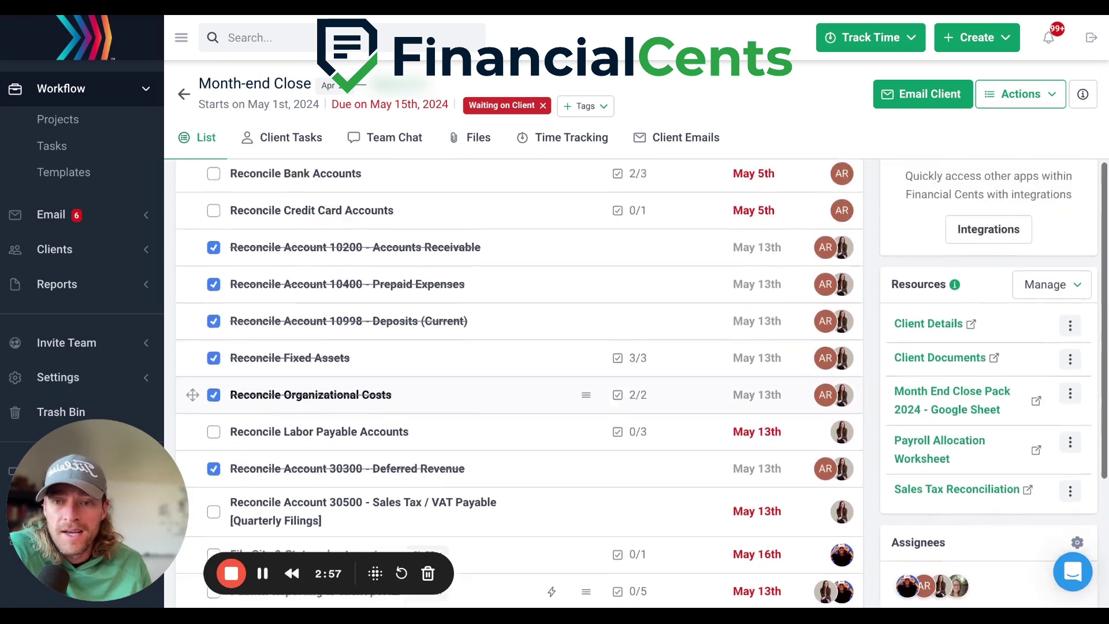
pyautogui.scroll(8, 193, 319)
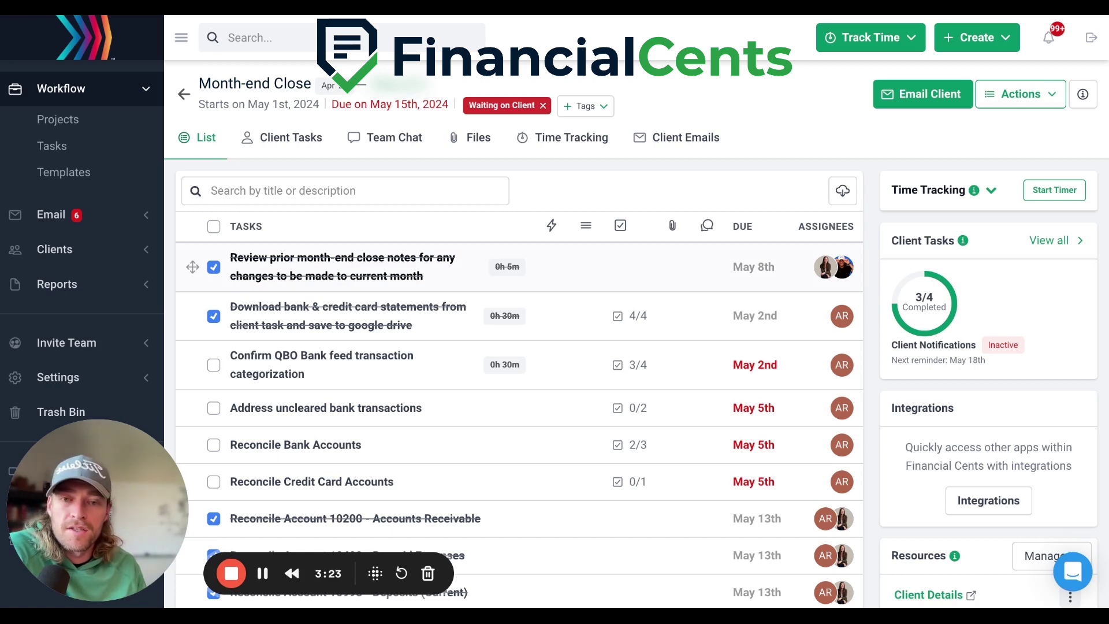
# - Examine the month-end close tasks from bank feed categorization through the account reconciliations, including their subtasks, due dates and assignees
pyautogui.scroll(-1, 520, 277)
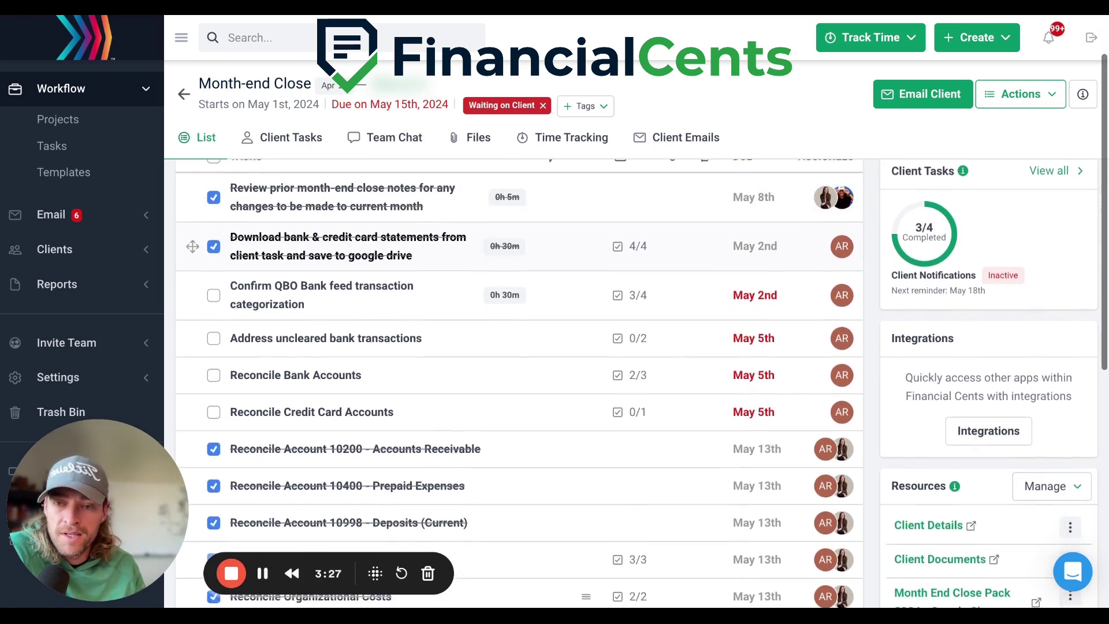
pyautogui.scroll(1, 520, 271)
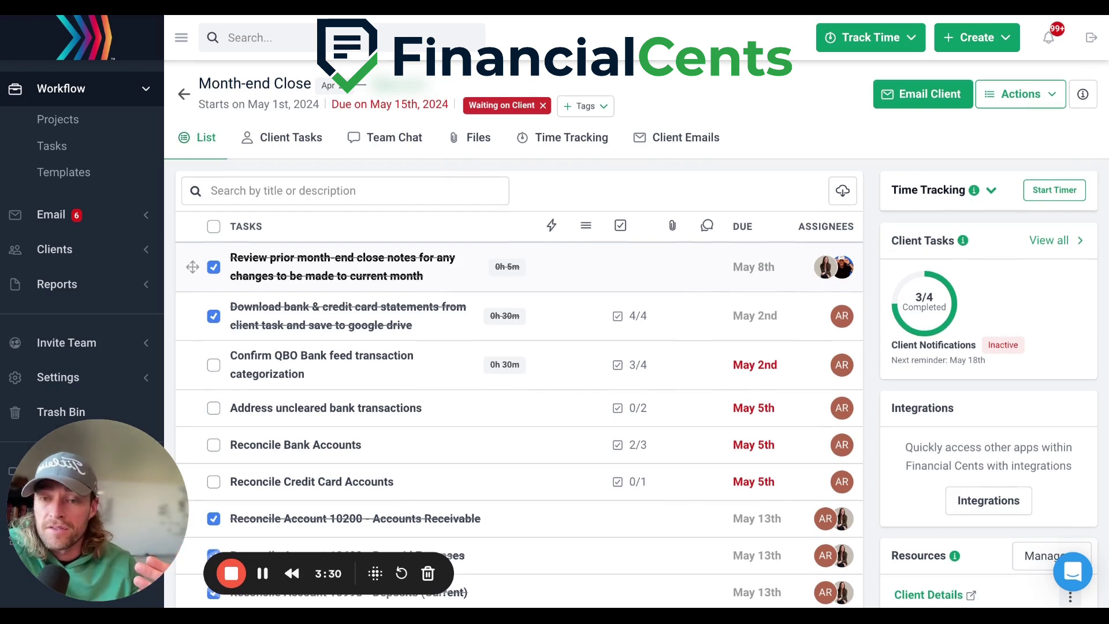
pyautogui.scroll(-3, 605, 328)
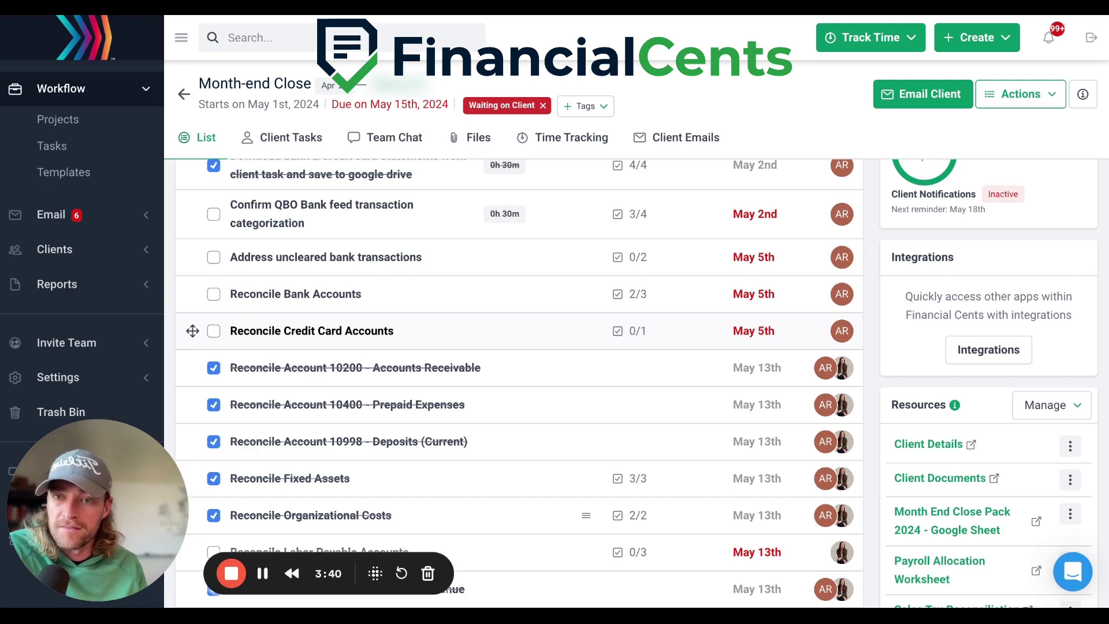
pyautogui.scroll(-2, 520, 332)
pyautogui.scroll(-2, 520, 334)
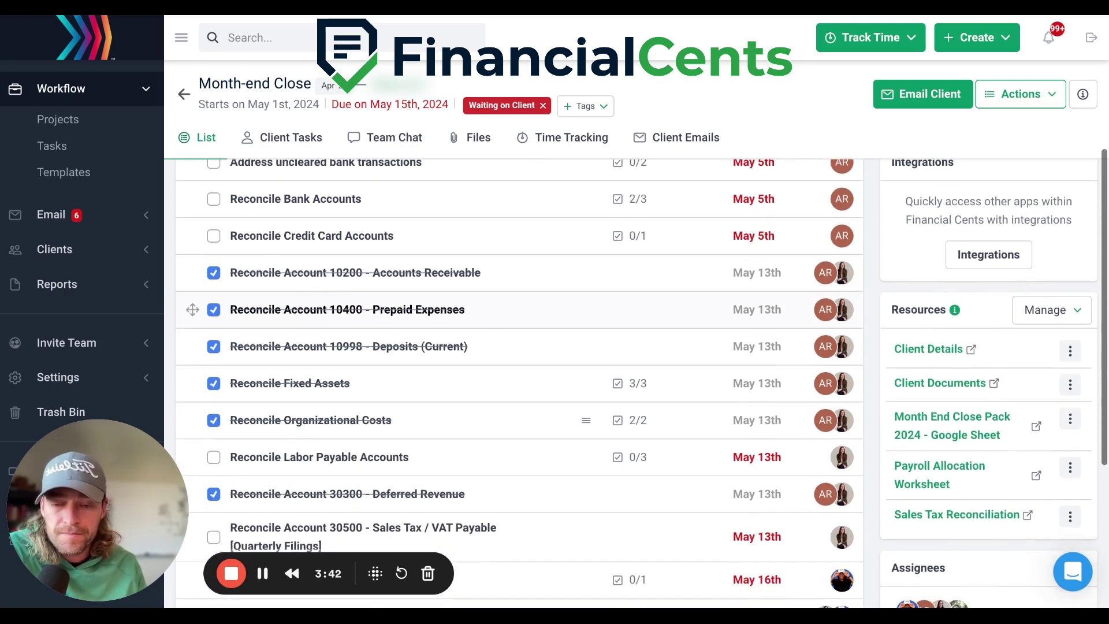
pyautogui.scroll(4, 520, 336)
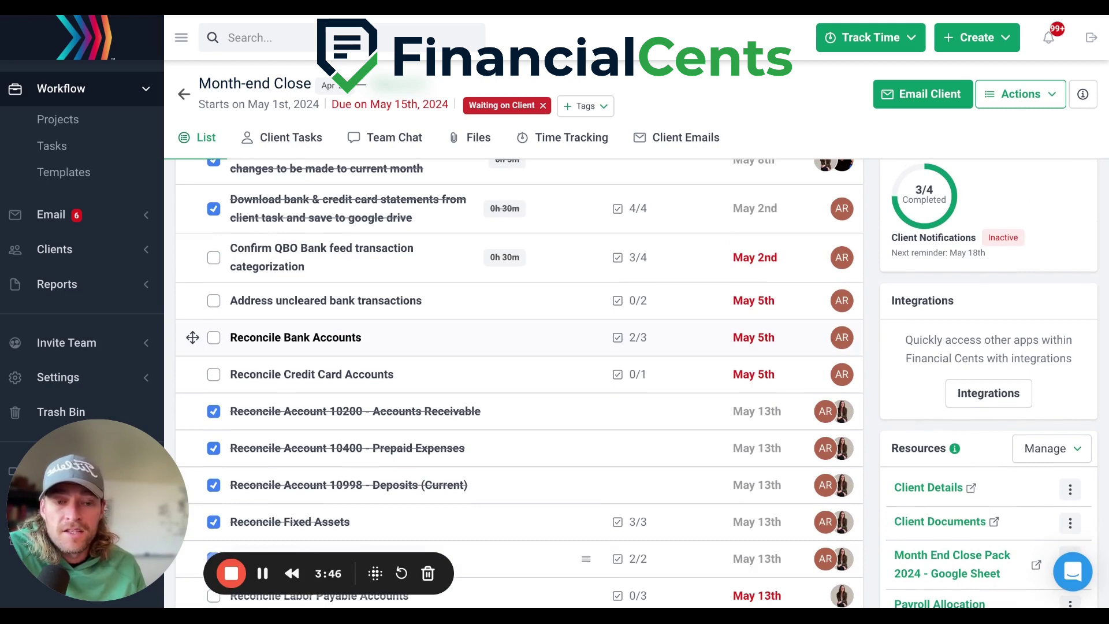
pyautogui.scroll(-3, 730, 441)
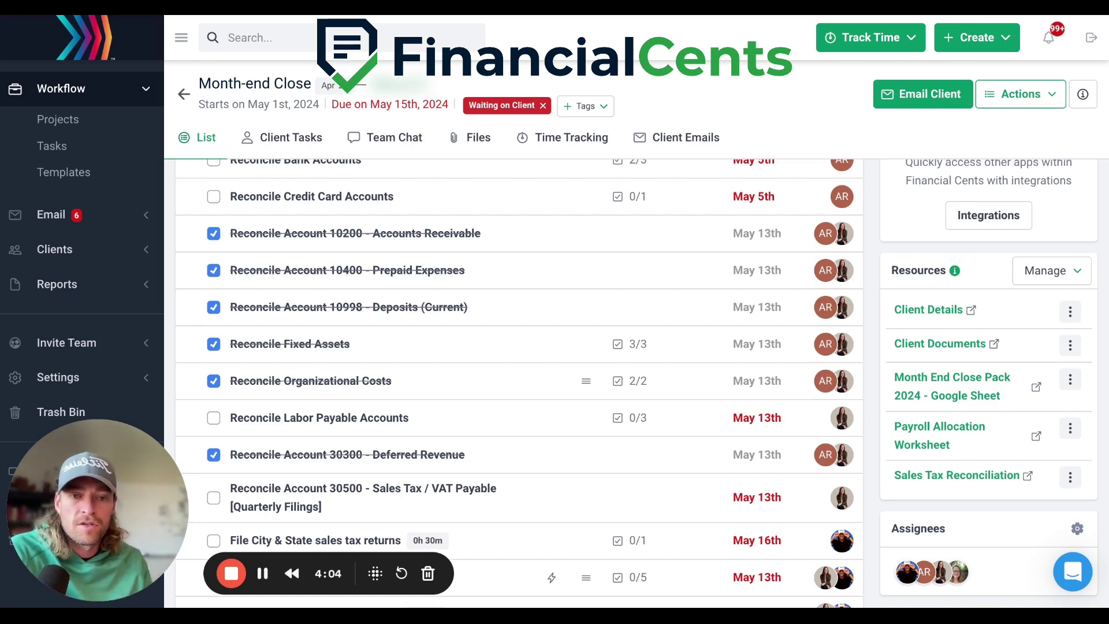
pyautogui.scroll(3, 554, 315)
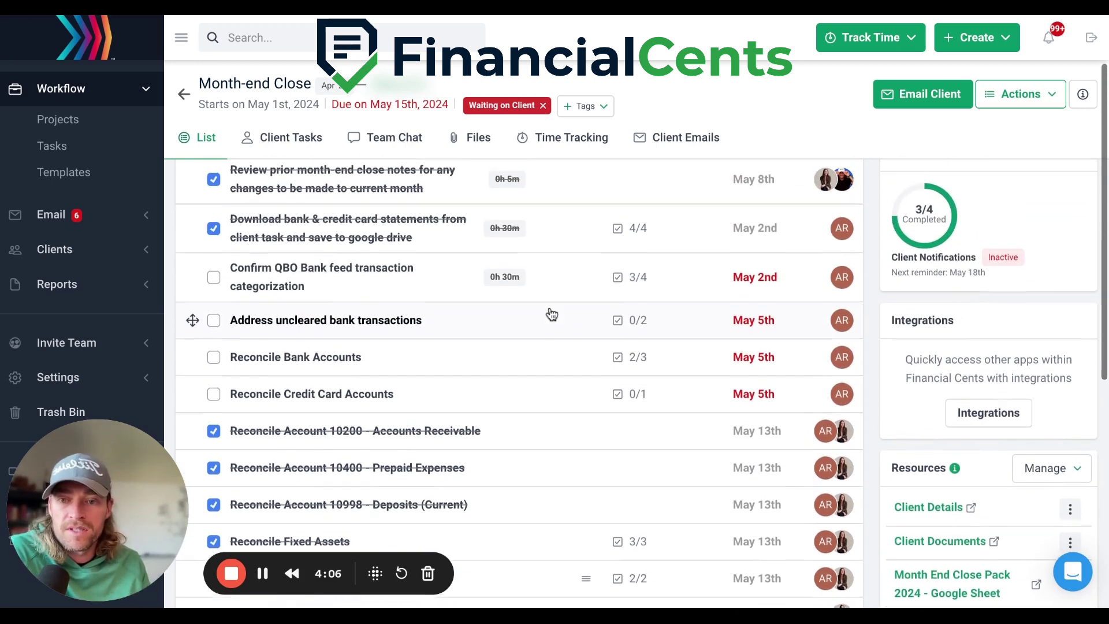
pyautogui.scroll(2, 552, 314)
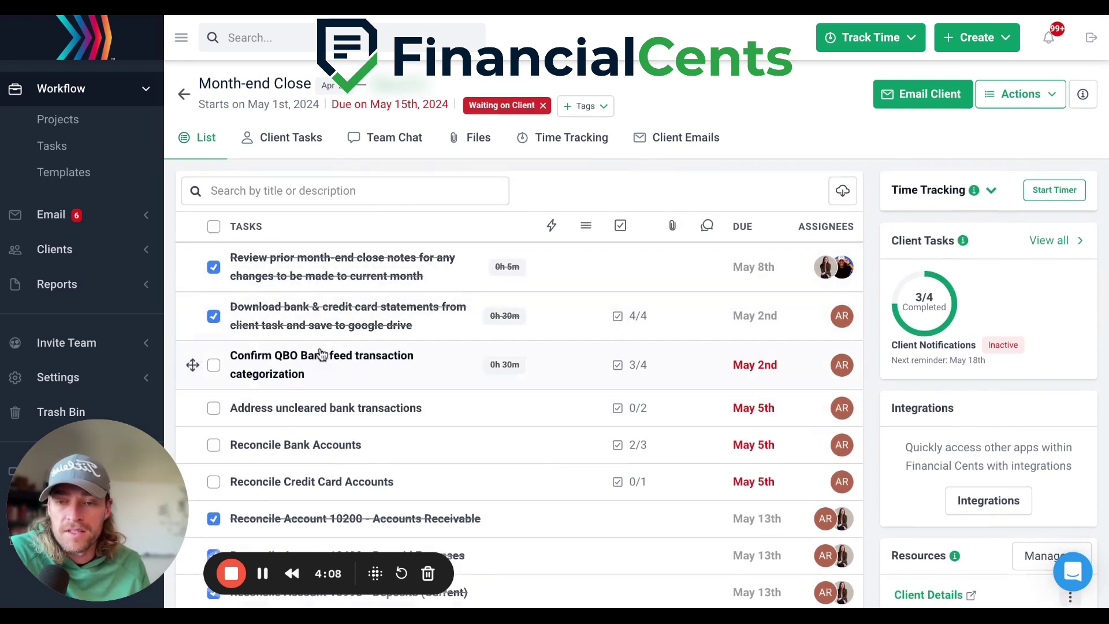
# - Examine the project's linked resources, such as client documents and the close pack, alongside the close tasks
pyautogui.scroll(-3, 558, 377)
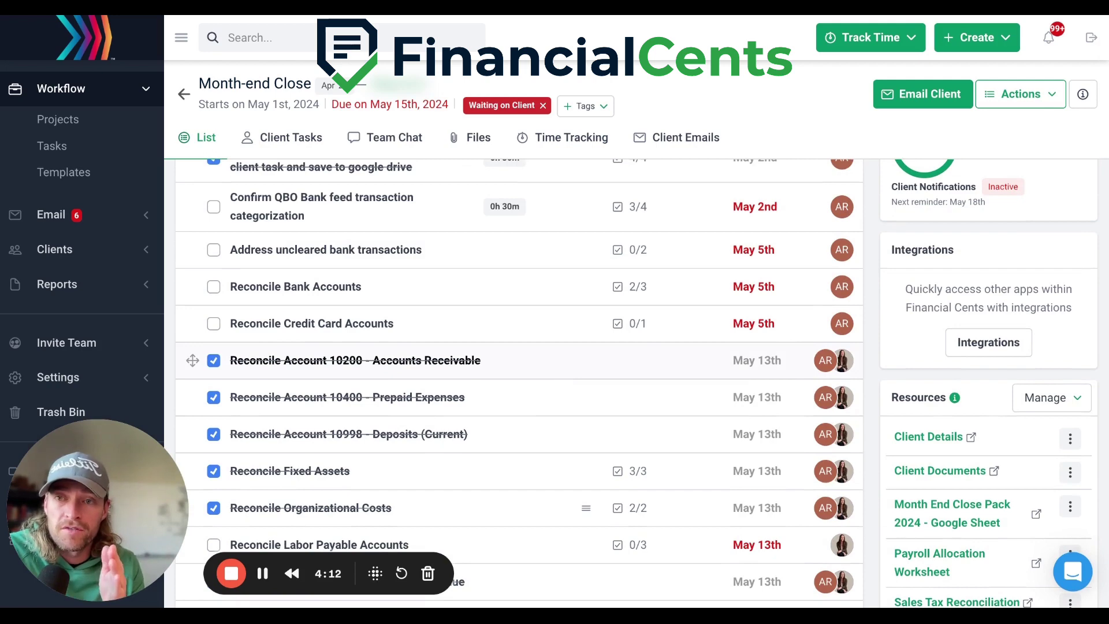
pyautogui.scroll(-2, 520, 359)
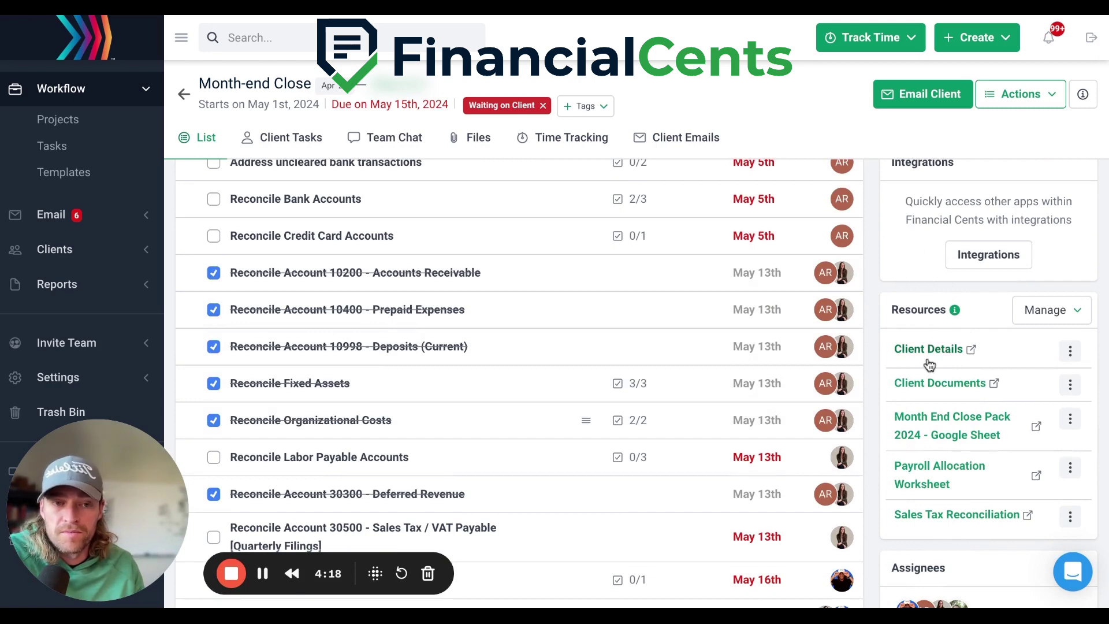
pyautogui.scroll(-2, 929, 364)
pyautogui.scroll(-1, 929, 364)
pyautogui.scroll(7, 585, 285)
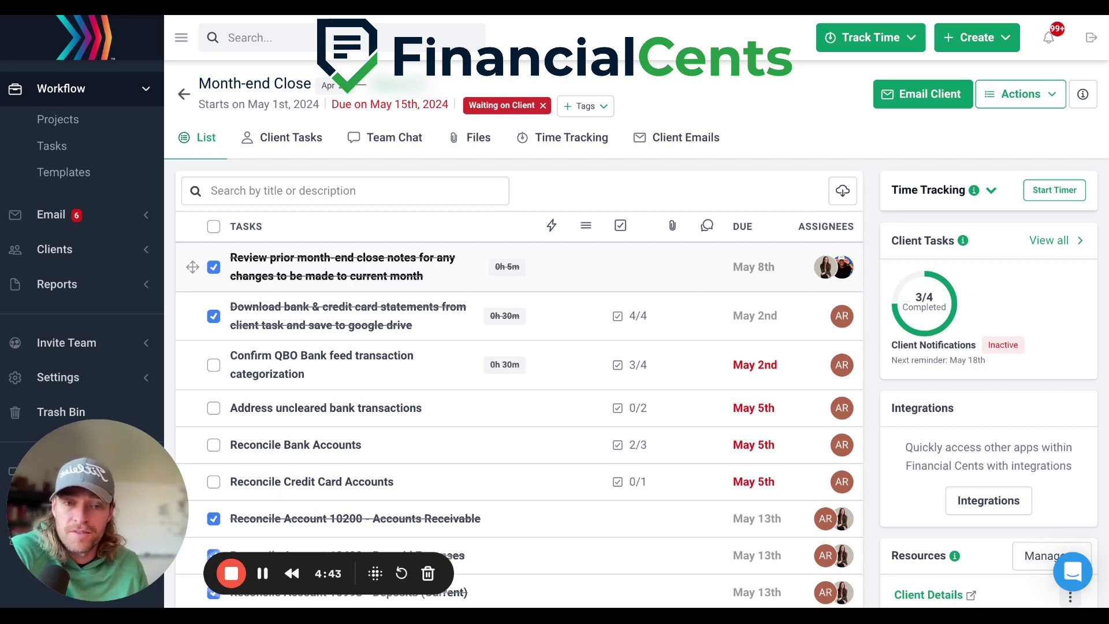
pyautogui.scroll(-1, 520, 393)
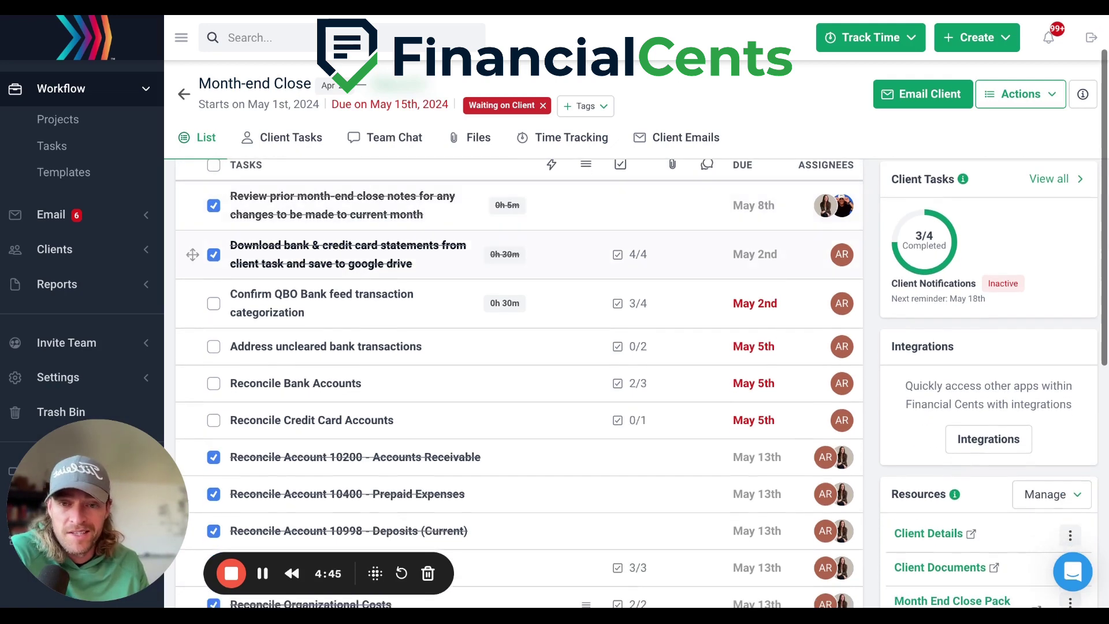
pyautogui.scroll(1, 520, 392)
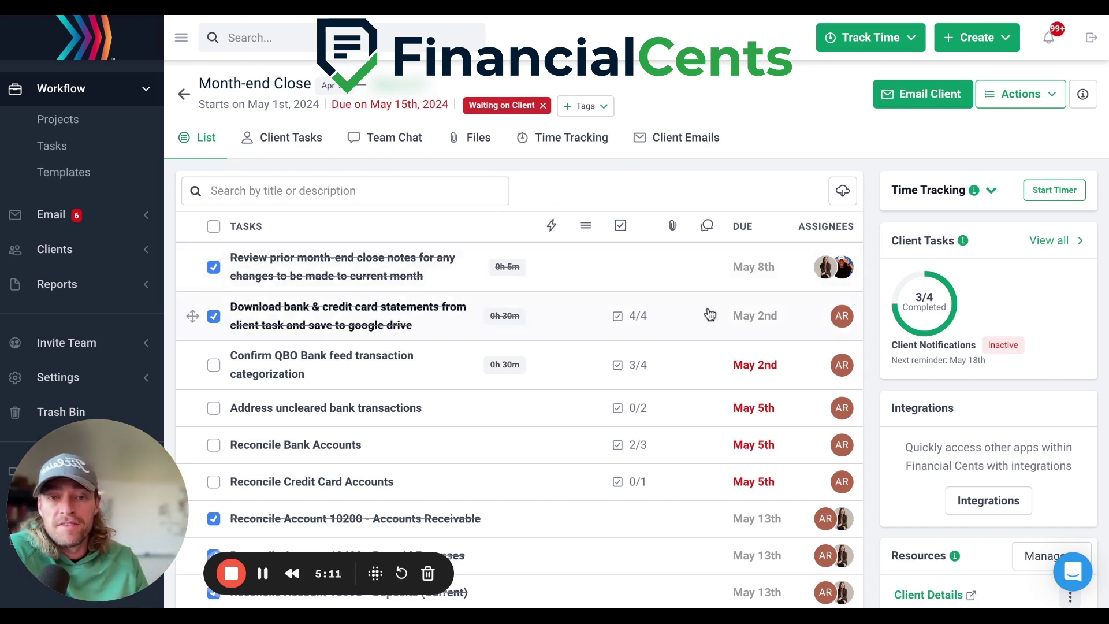
pyautogui.scroll(-2, 699, 283)
pyautogui.scroll(-3, 701, 285)
pyautogui.scroll(5, 701, 285)
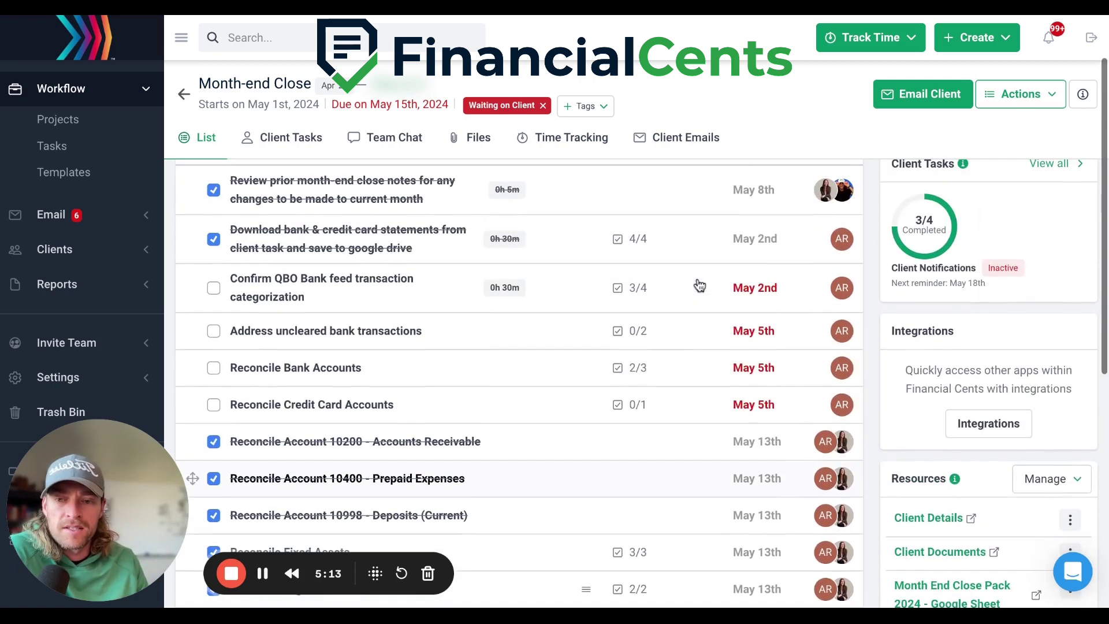
# - Open the project's client tasks and review the first request's uploaded documents and task options
pyautogui.scroll(-1, 681, 255)
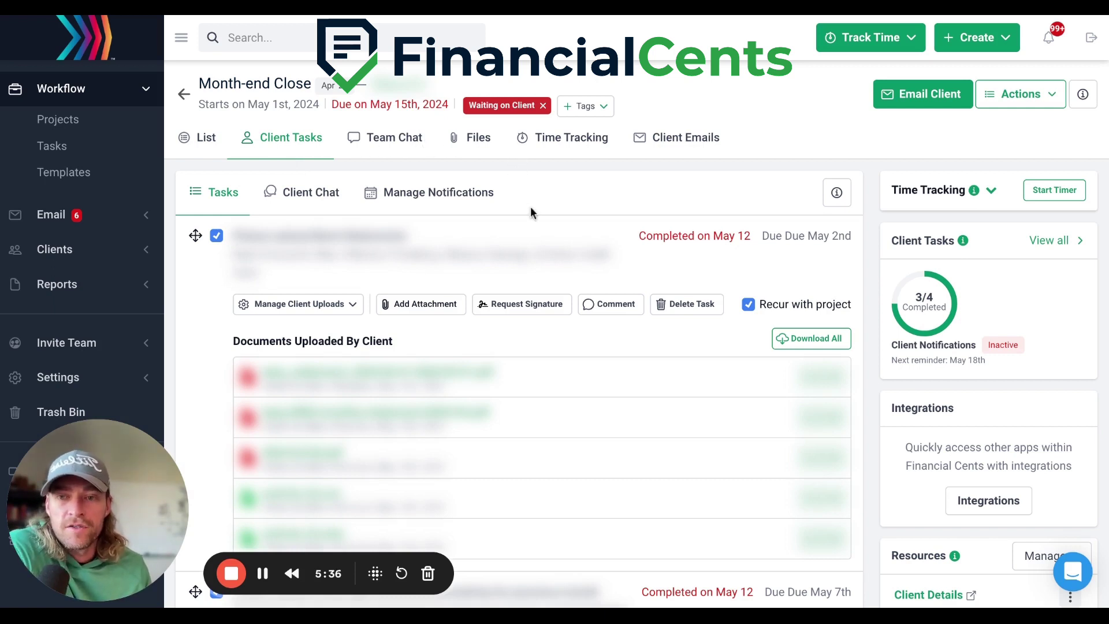
pyautogui.scroll(-1, 530, 206)
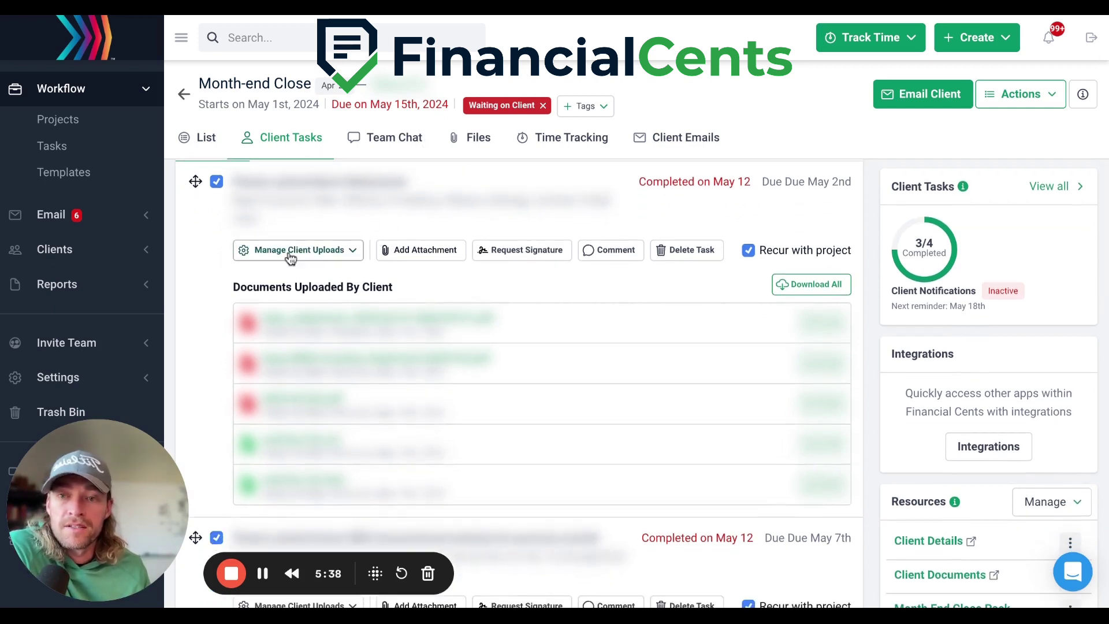
pyautogui.scroll(1, 292, 191)
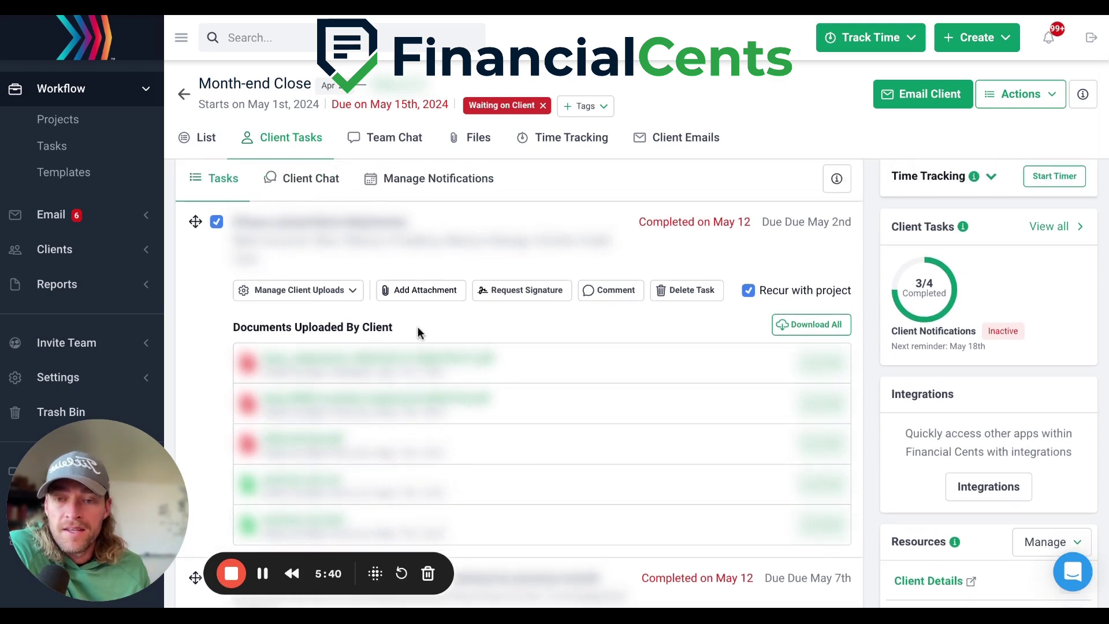
pyautogui.scroll(-1, 223, 322)
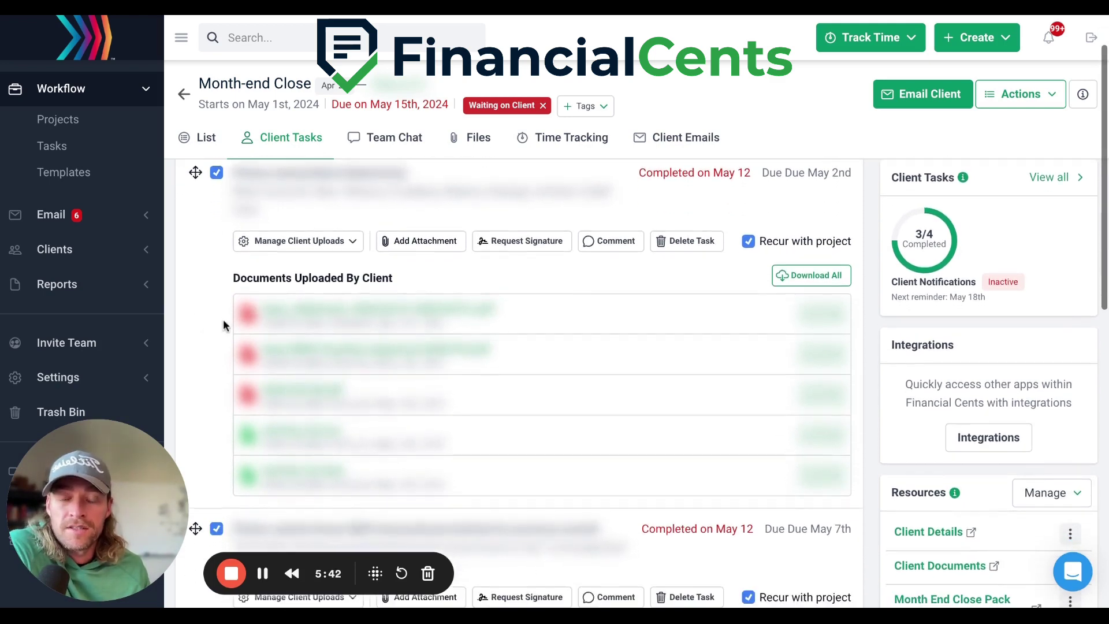
pyautogui.scroll(1, 223, 321)
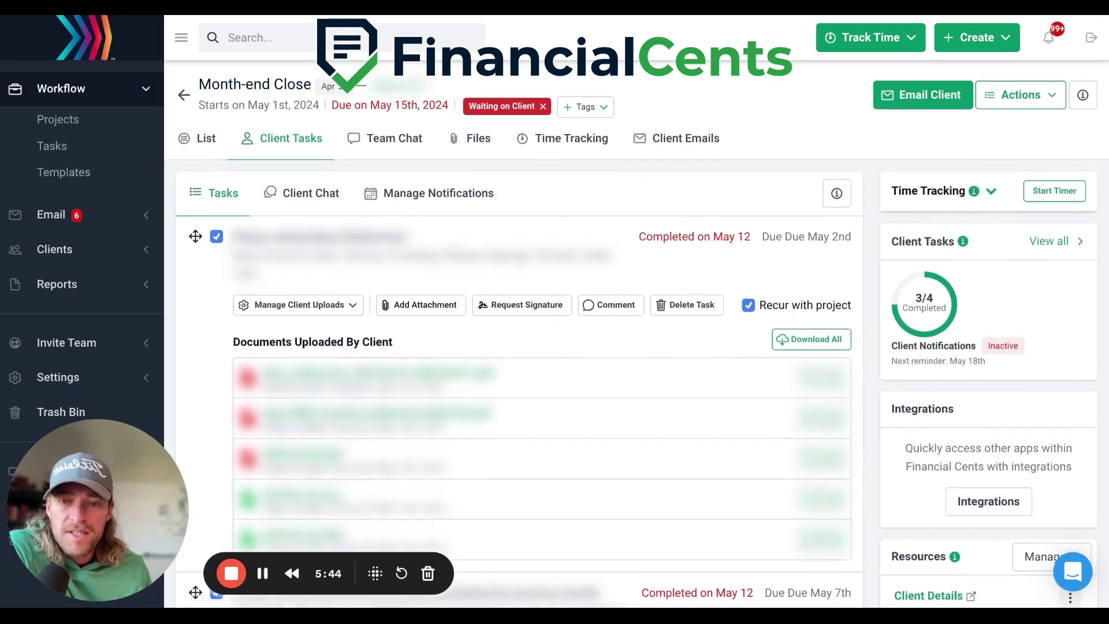
pyautogui.scroll(-1, 269, 327)
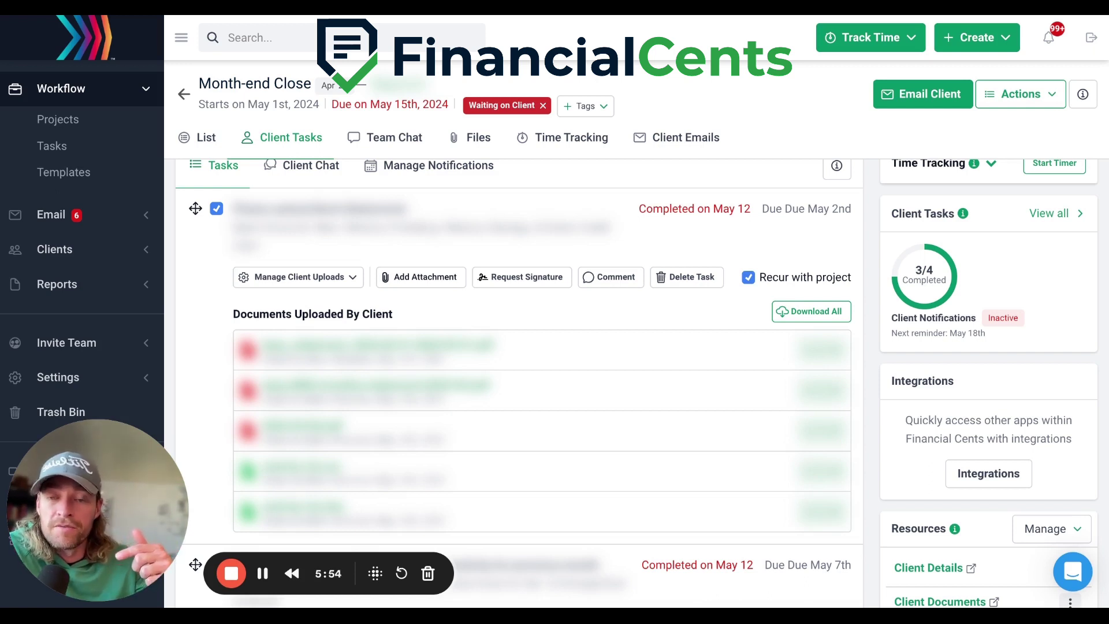
# - Examine the Month-end Close project's client requests due May 2nd and May 7th, comparing their completion dates, uploaded documents and recurrence settings
pyautogui.scroll(1, 411, 343)
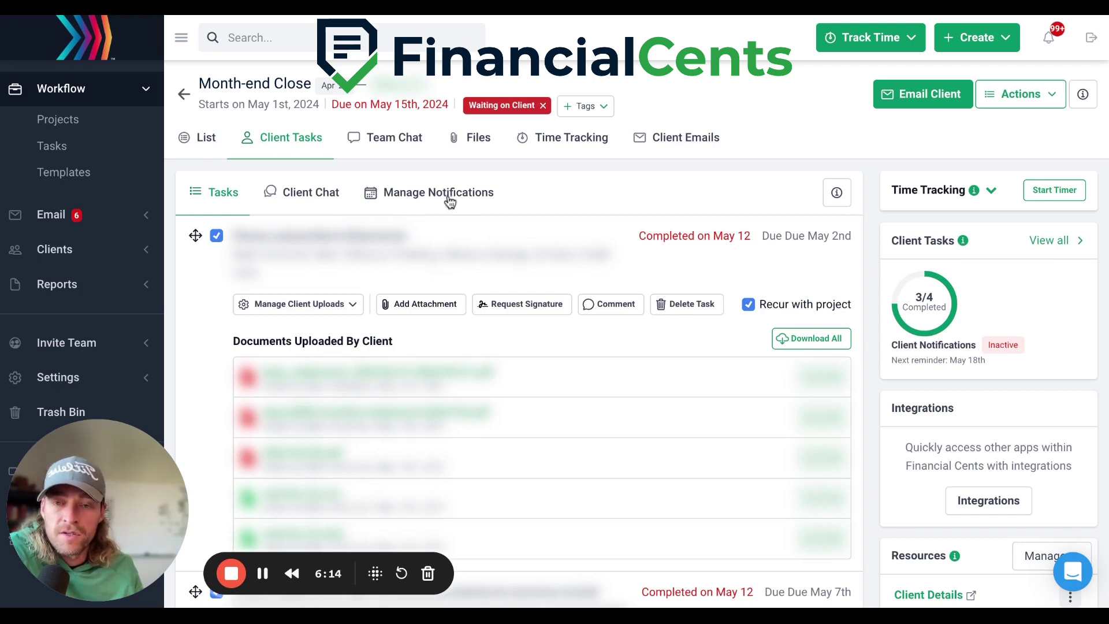
pyautogui.scroll(-5, 430, 262)
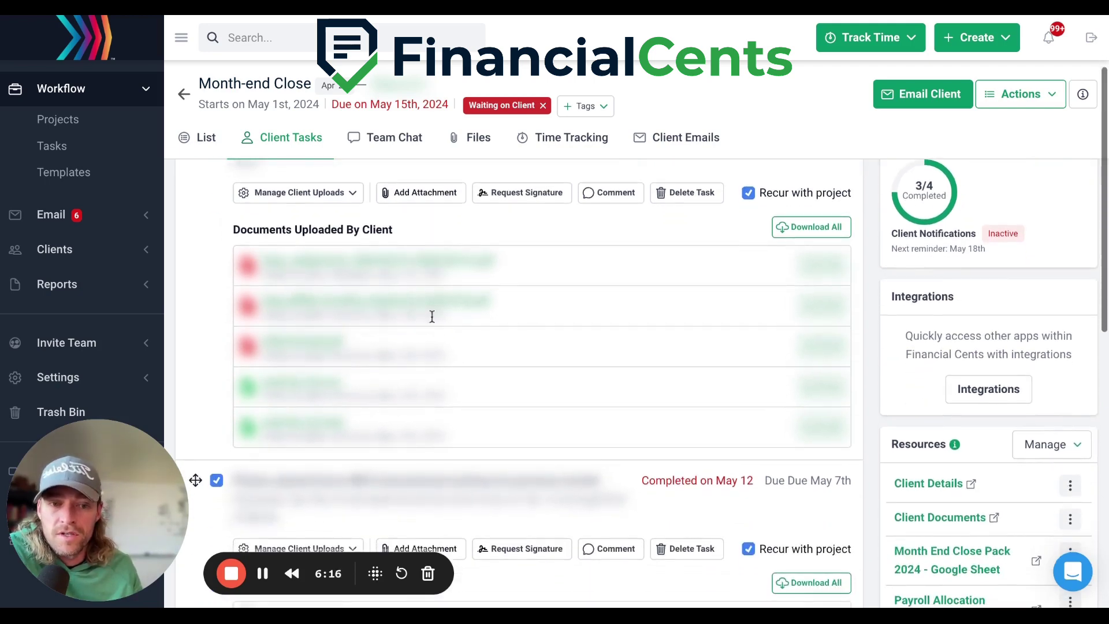
pyautogui.scroll(-2, 433, 359)
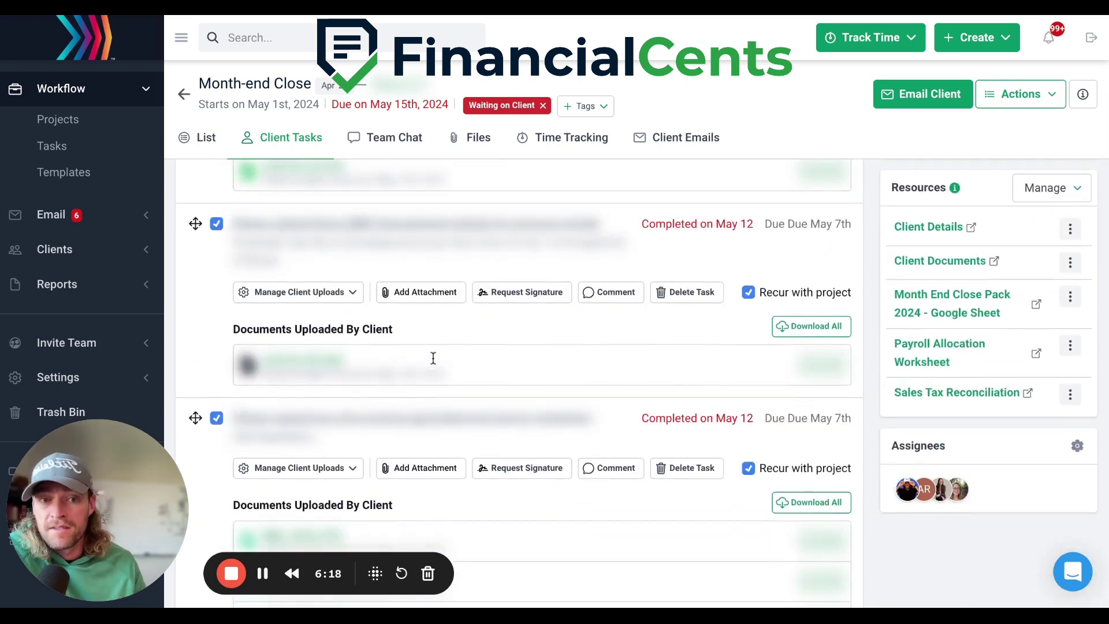
pyautogui.scroll(-2, 433, 359)
pyautogui.scroll(3, 558, 371)
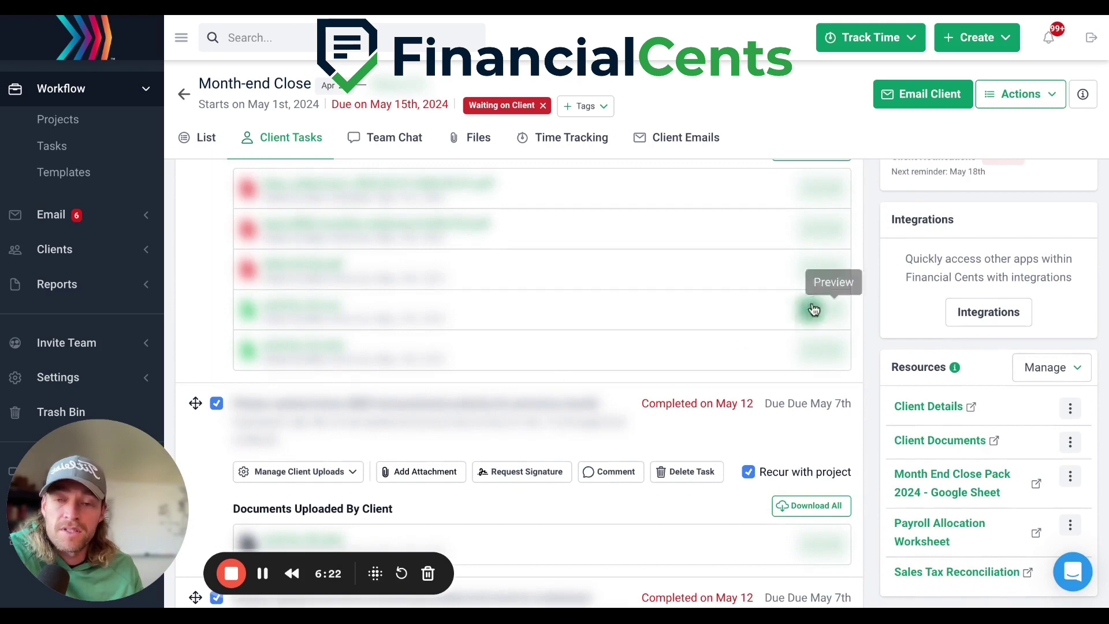
pyautogui.scroll(2, 705, 284)
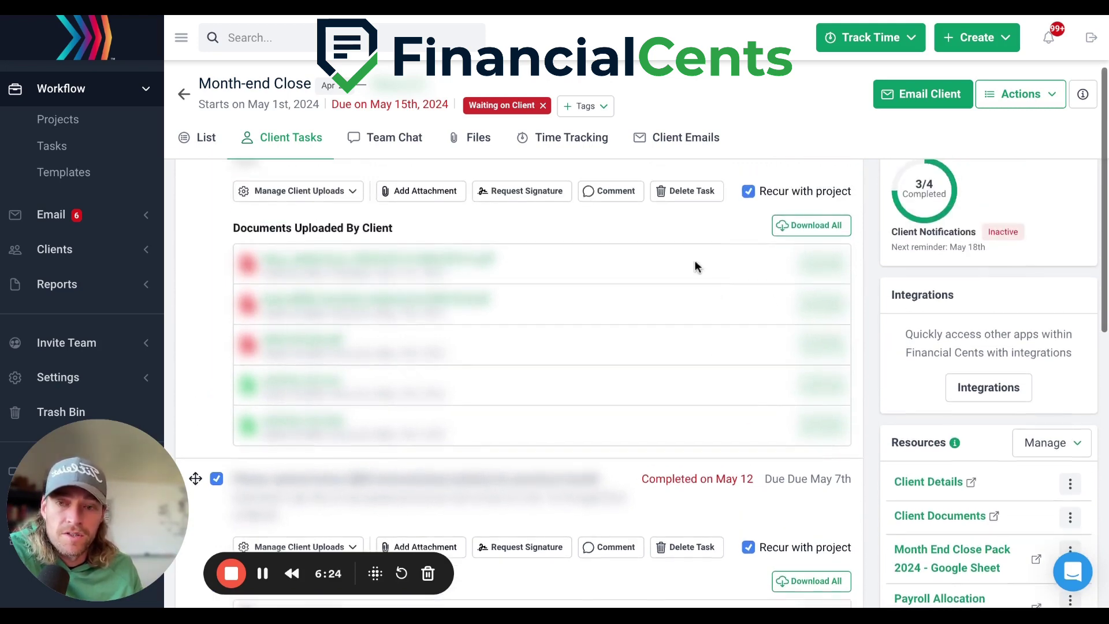
pyautogui.scroll(-2, 492, 291)
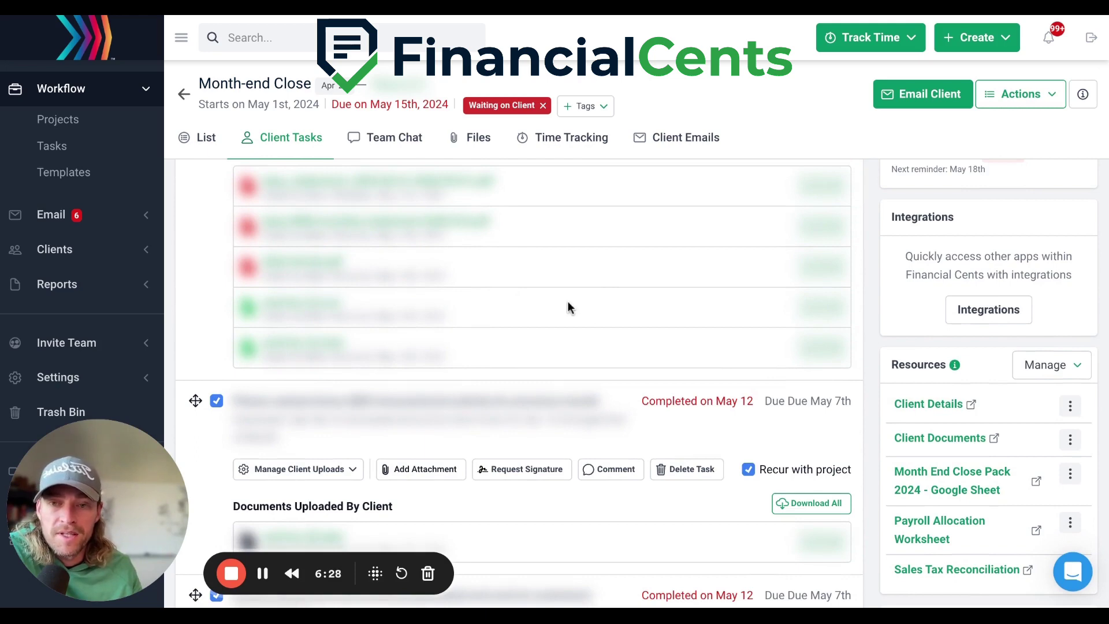
pyautogui.scroll(3, 567, 302)
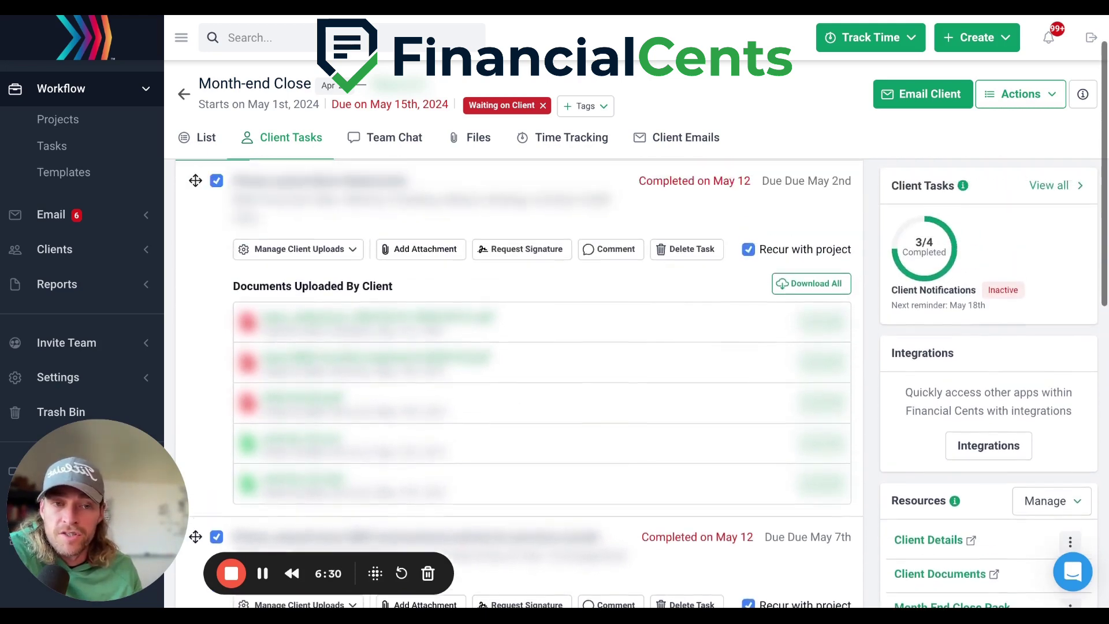
pyautogui.scroll(1, 566, 294)
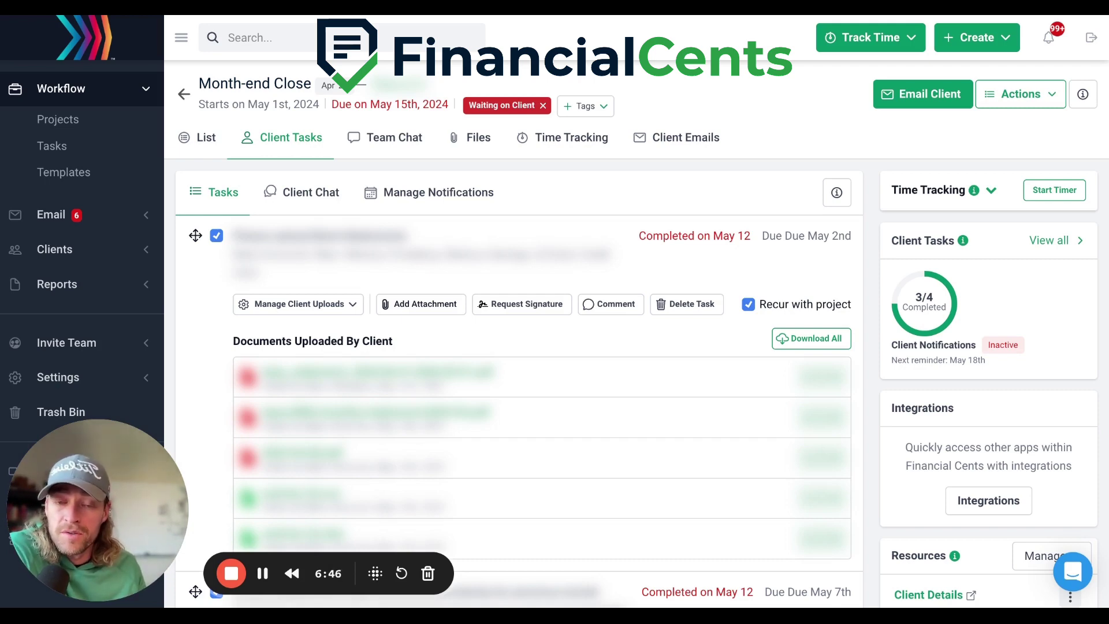
pyautogui.scroll(-3, 641, 382)
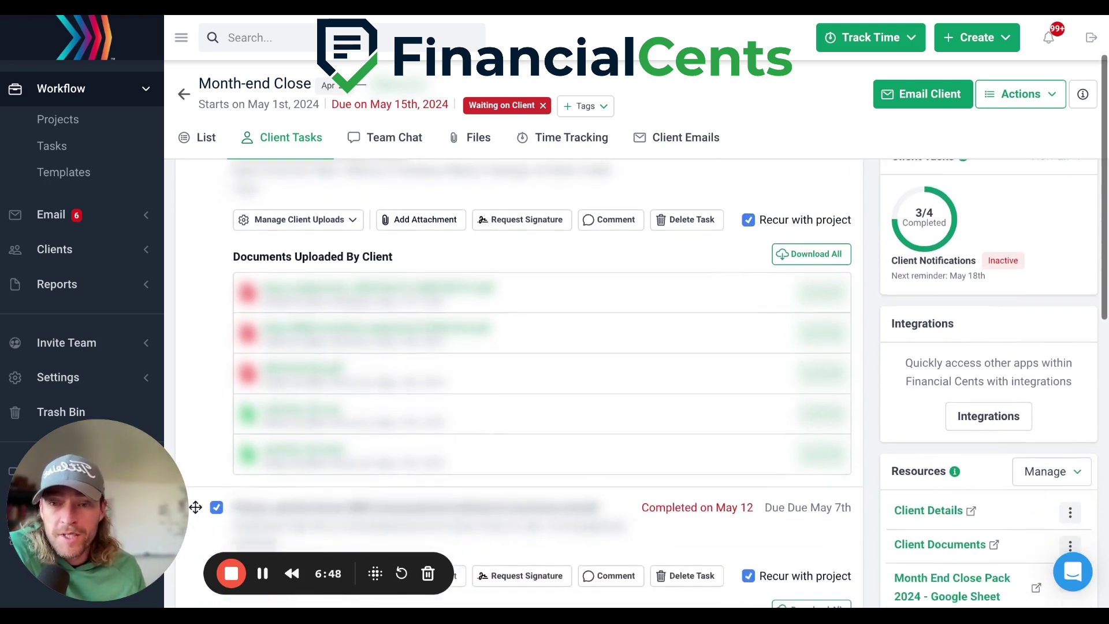
pyautogui.scroll(3, 514, 358)
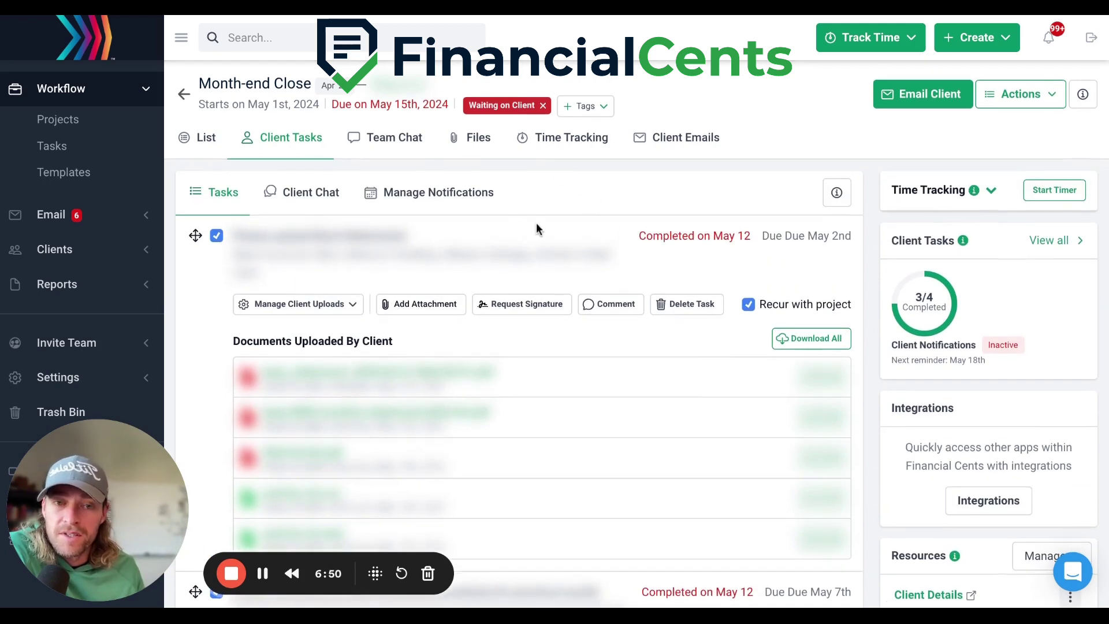
pyautogui.scroll(-6, 536, 229)
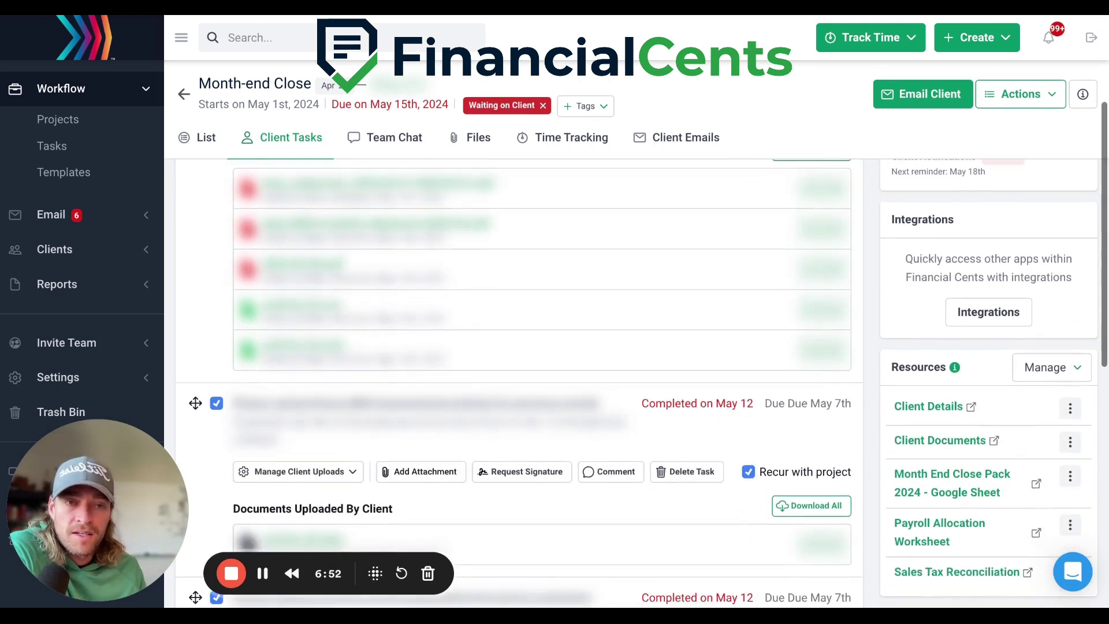
pyautogui.scroll(-2, 520, 381)
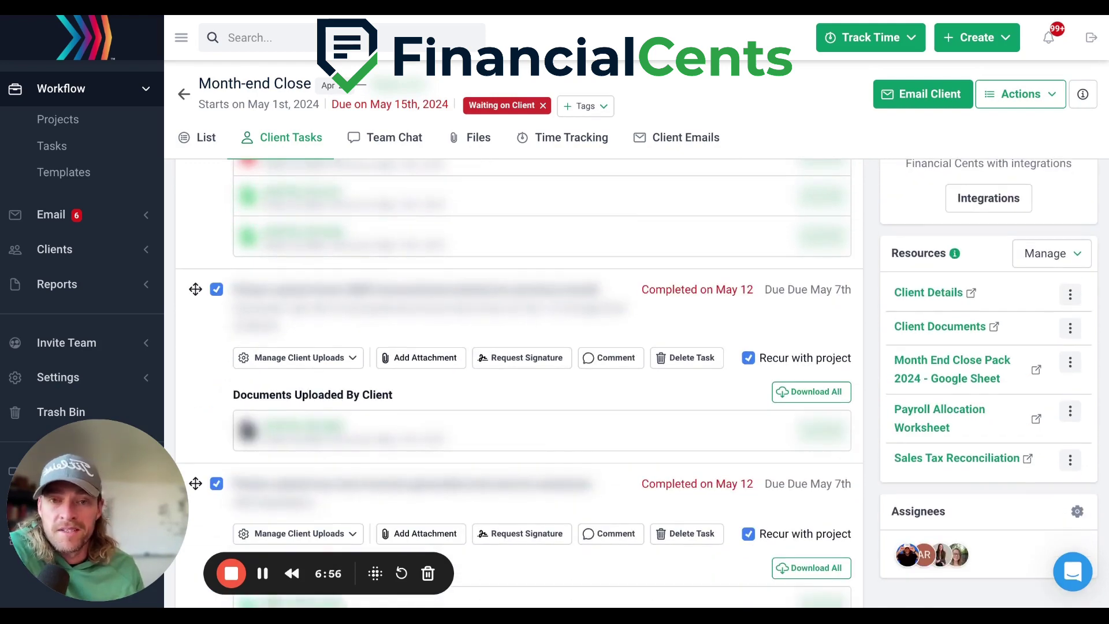
pyautogui.scroll(5, 520, 381)
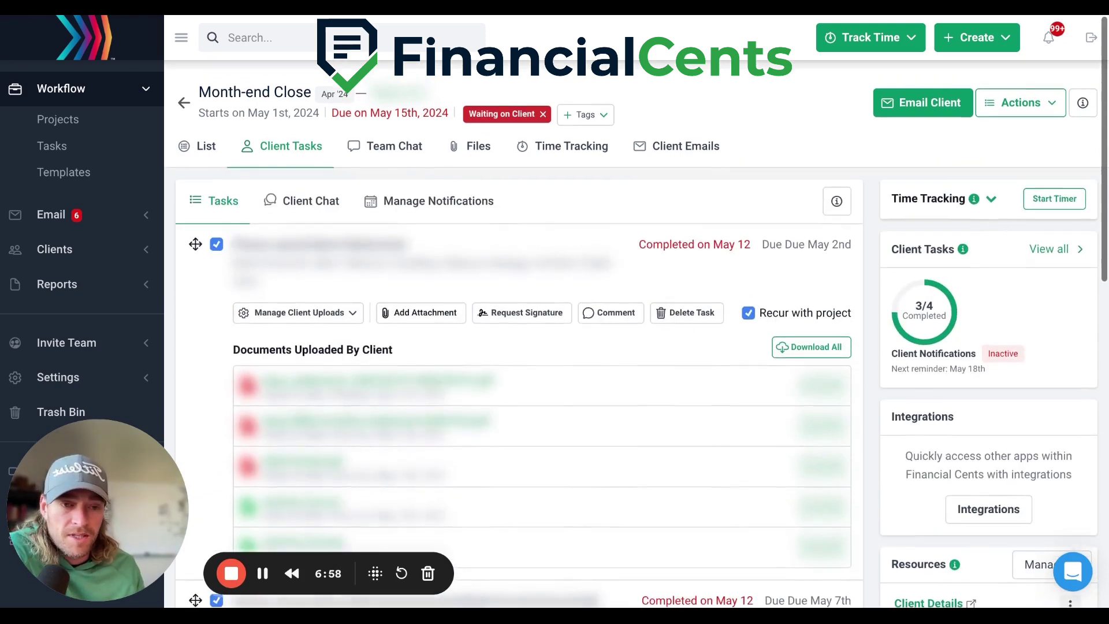